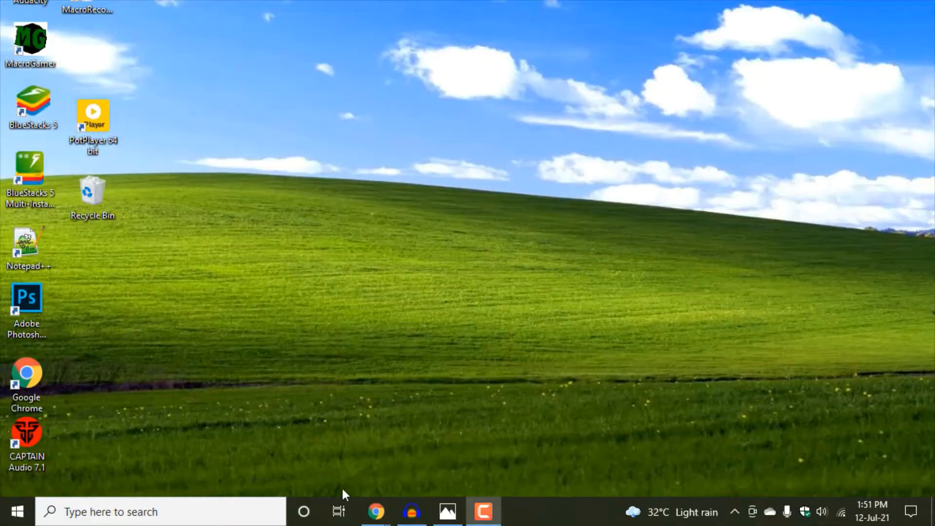
- Switch to the browser to look over the Audacity download page, and return to the desktop with the Audacity shortcut
mouse_move(378, 513)
left_click(429, 450)
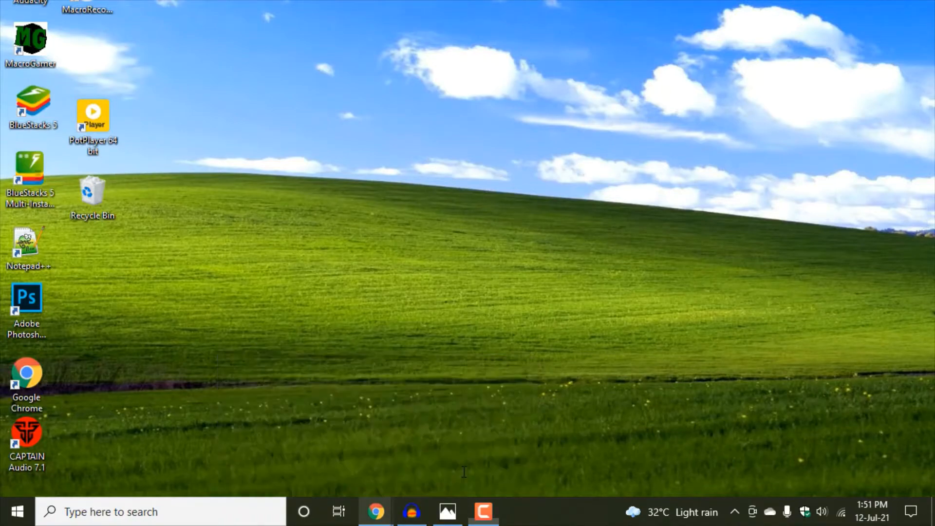
scroll(225, 146, "up", 15)
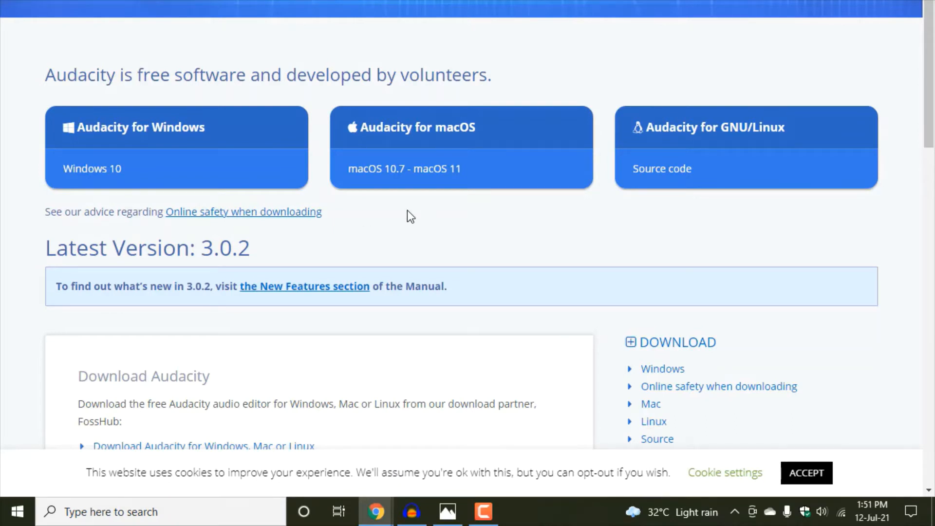
key("super+d")
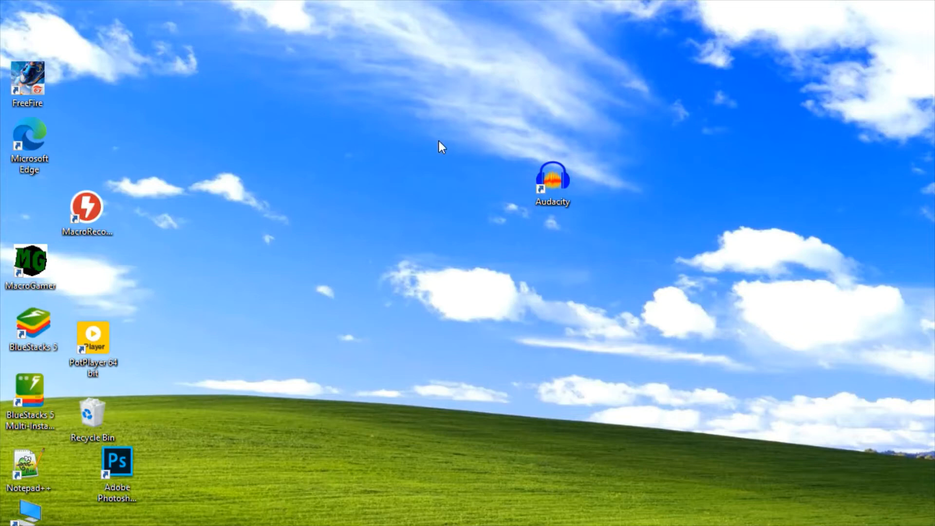
left_click_drag(528, 157, 719, 346)
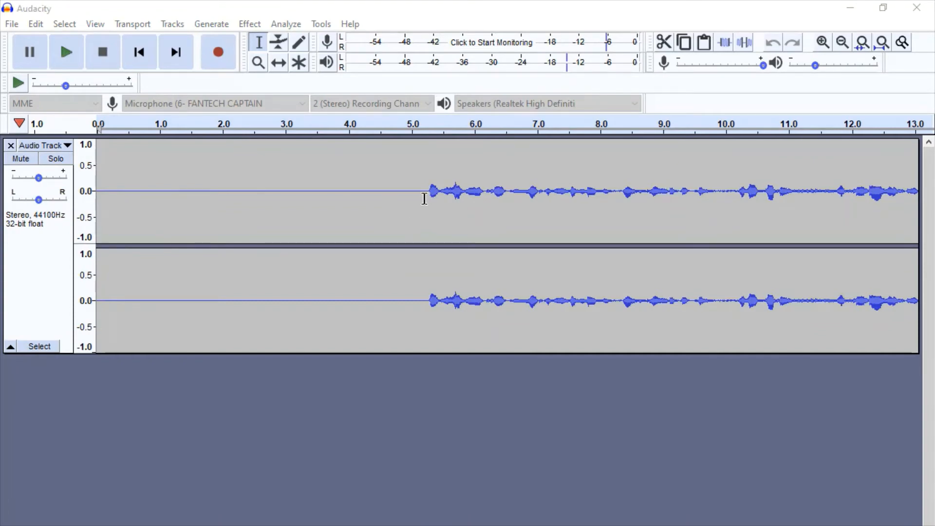
- Highlight the speech from about 5.2 to 11.9 seconds and the pause from about 11.0 to 11.5 seconds, and clear the selection
left_click_drag(425, 199, 844, 244)
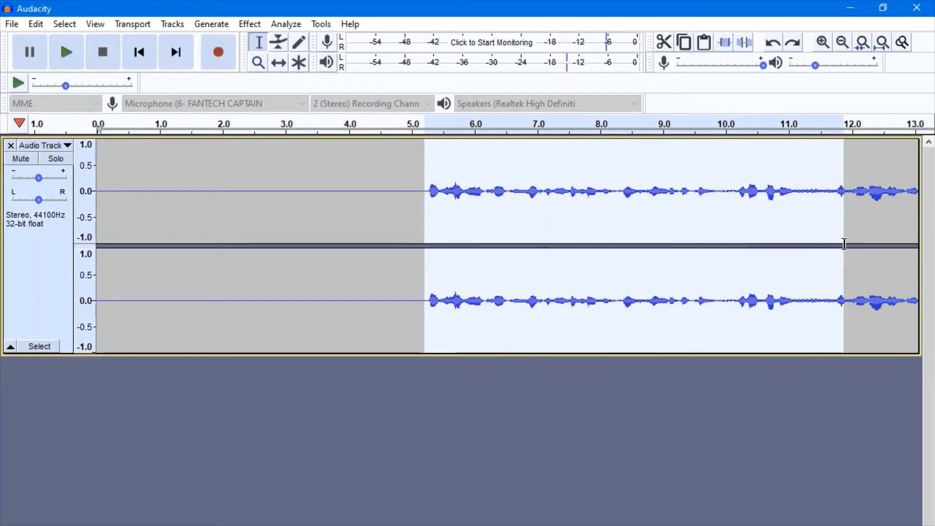
left_click_drag(819, 193, 788, 193)
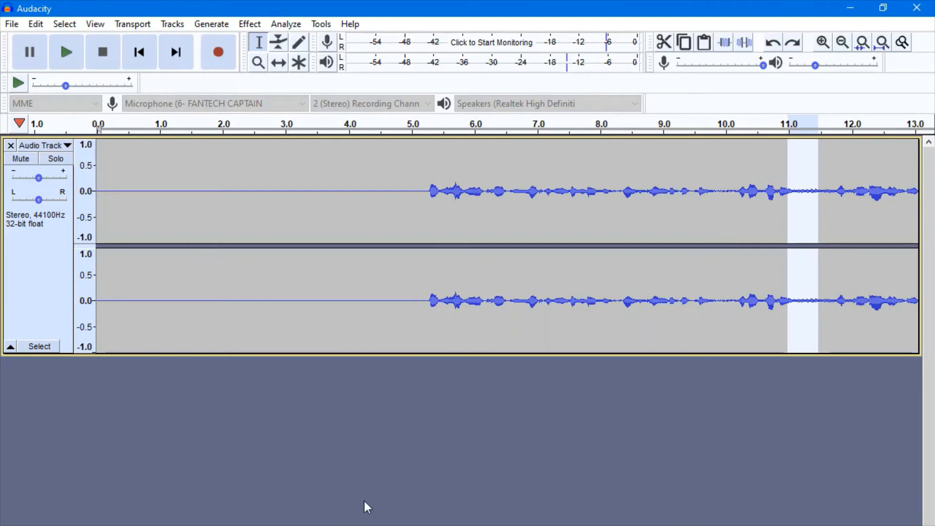
left_click(390, 498)
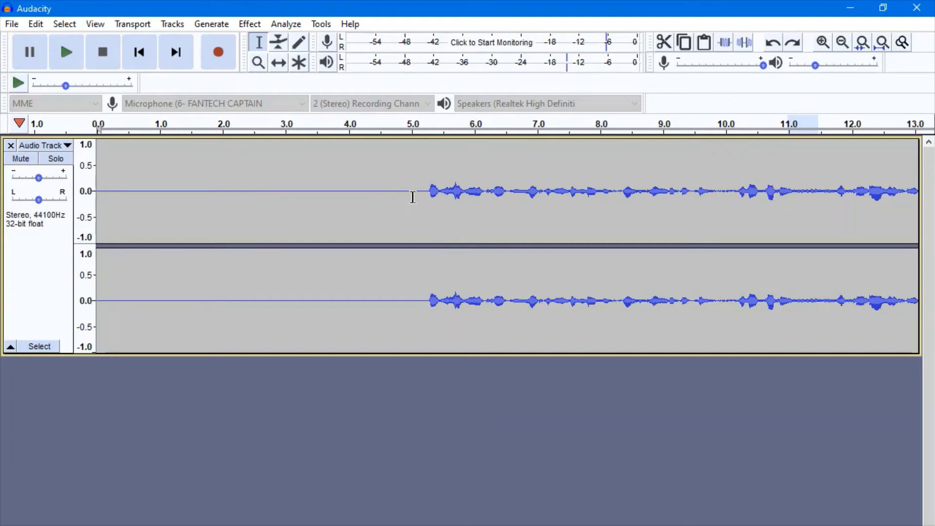
- Select the silent lead-in from 0 to about 5.1 seconds and capture it as the Noise Reduction profile
left_click_drag(420, 192, 98, 195)
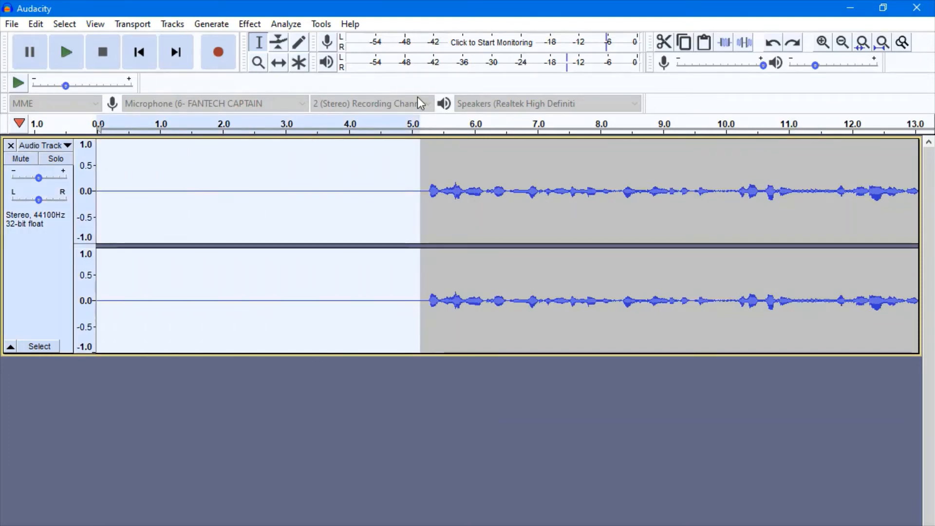
left_click(250, 24)
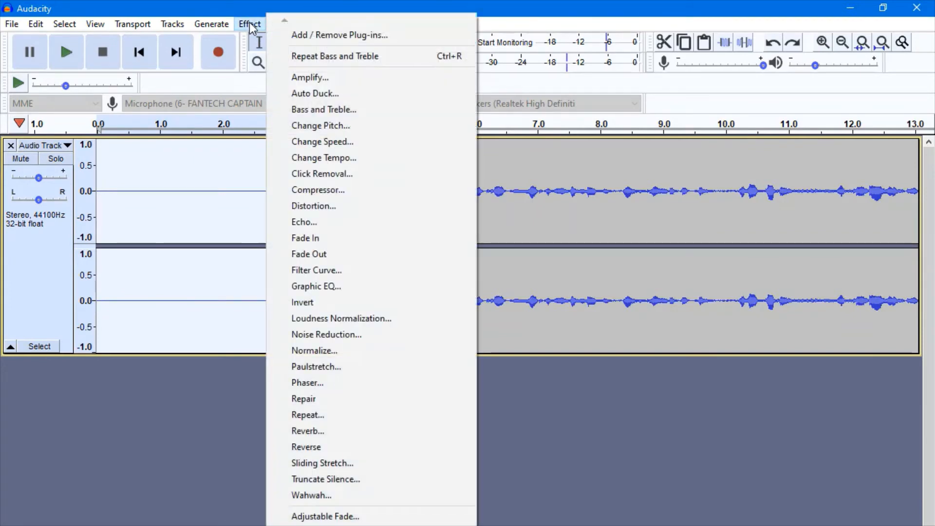
left_click(354, 335)
left_click(483, 294)
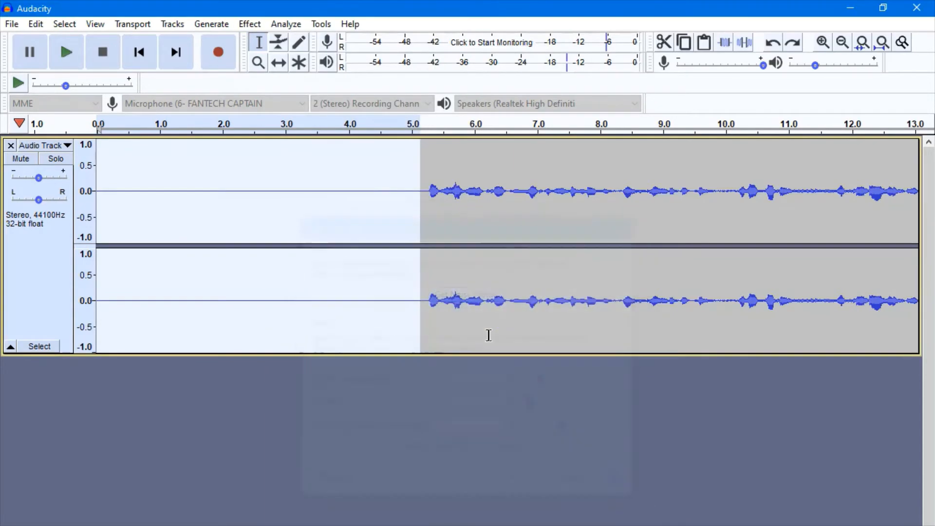
- Select the entire track and apply Noise Reduction using the captured noise profile
key("ctrl+a")
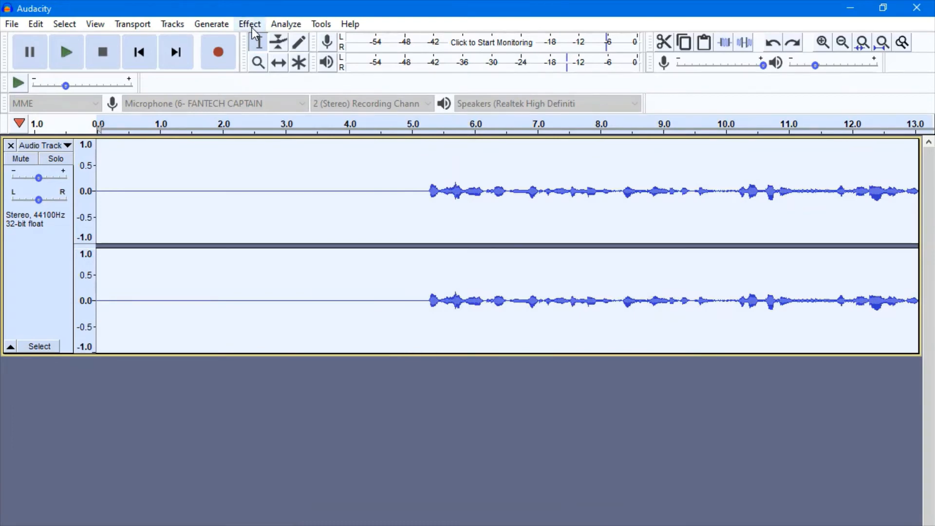
left_click(253, 30)
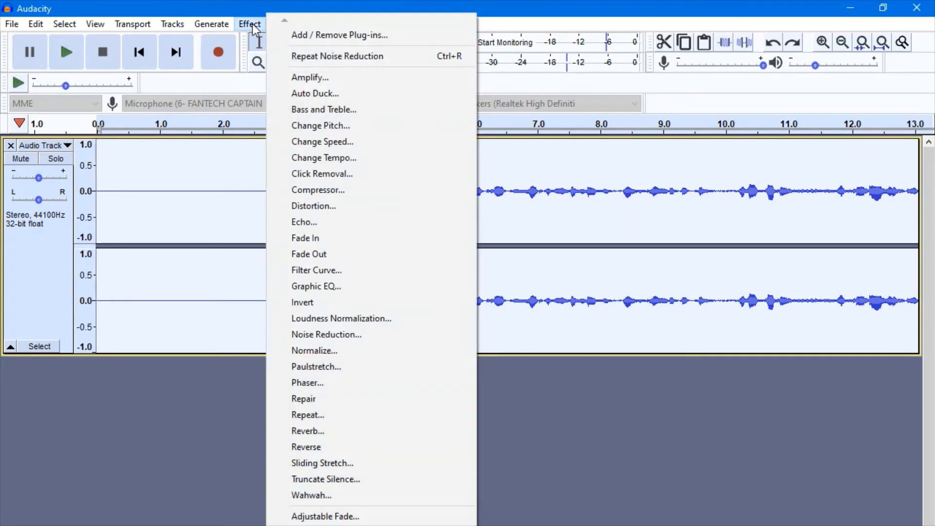
left_click(369, 344)
left_click(517, 480)
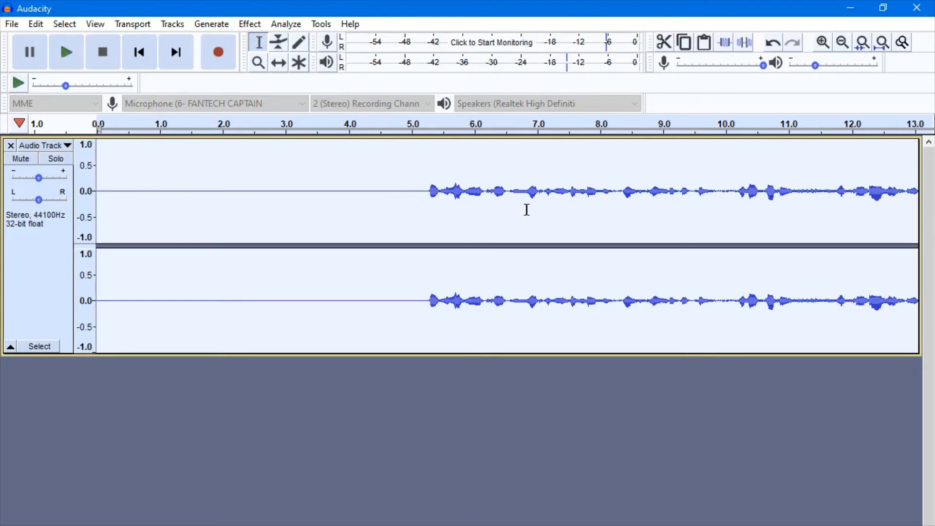
- Amplify the whole track by 6.357 dB, with a new peak amplitude of 0.0 dB and clipping allowed
left_click(249, 24)
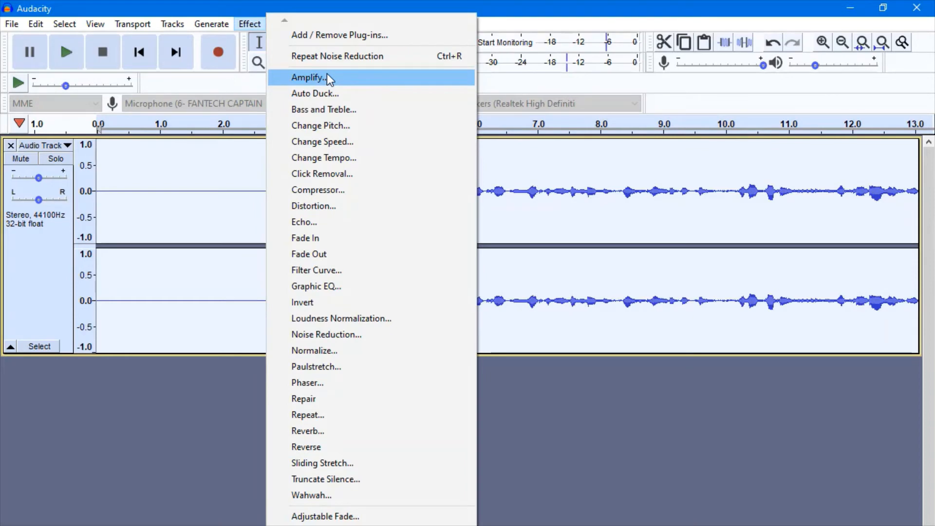
left_click(327, 75)
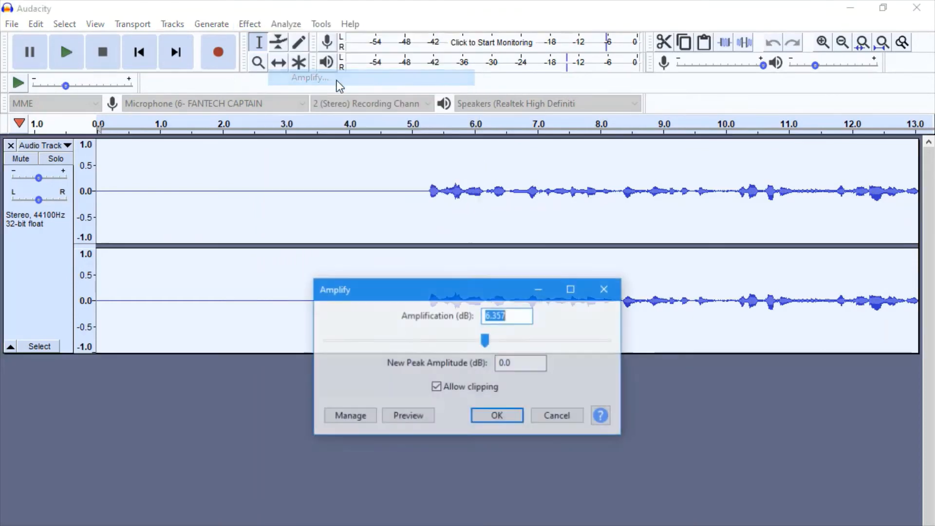
left_click(500, 416)
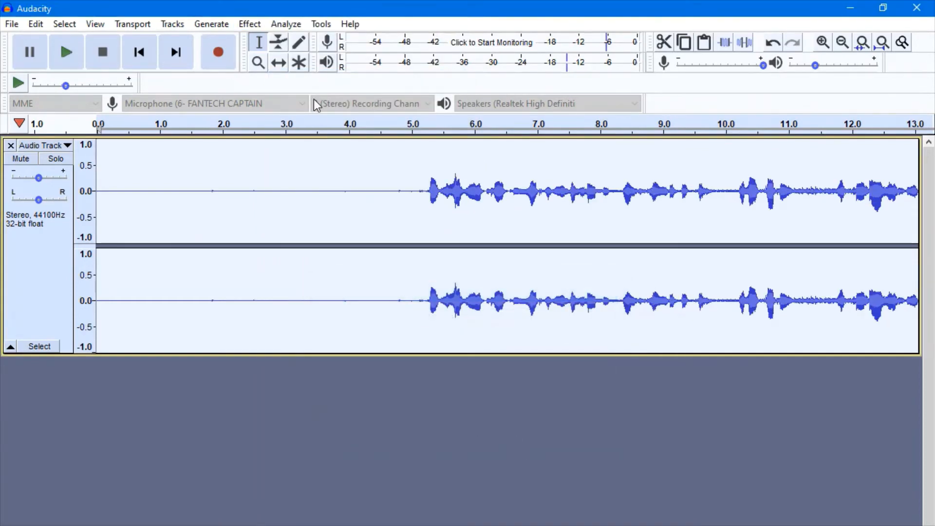
- Normalize the track's peak amplitude to -4.0 dB with DC offset removal enabled
left_click(252, 27)
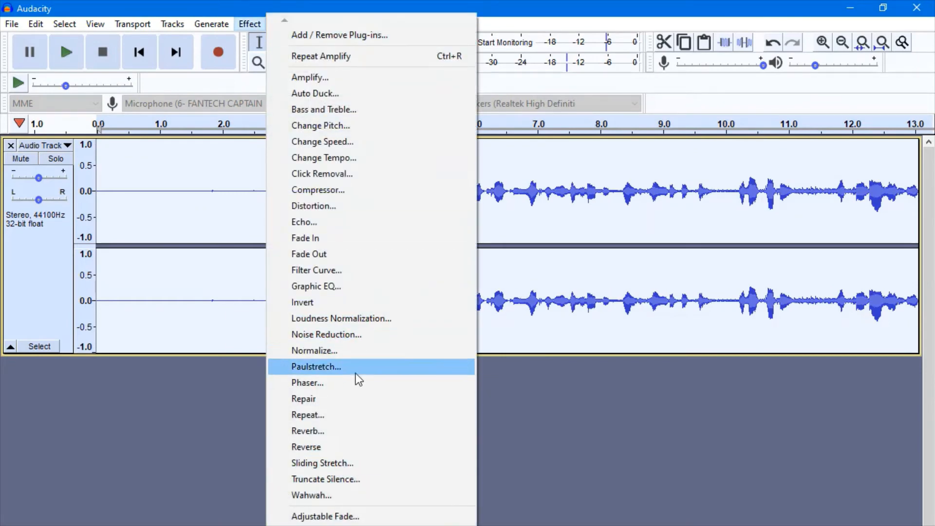
left_click(349, 351)
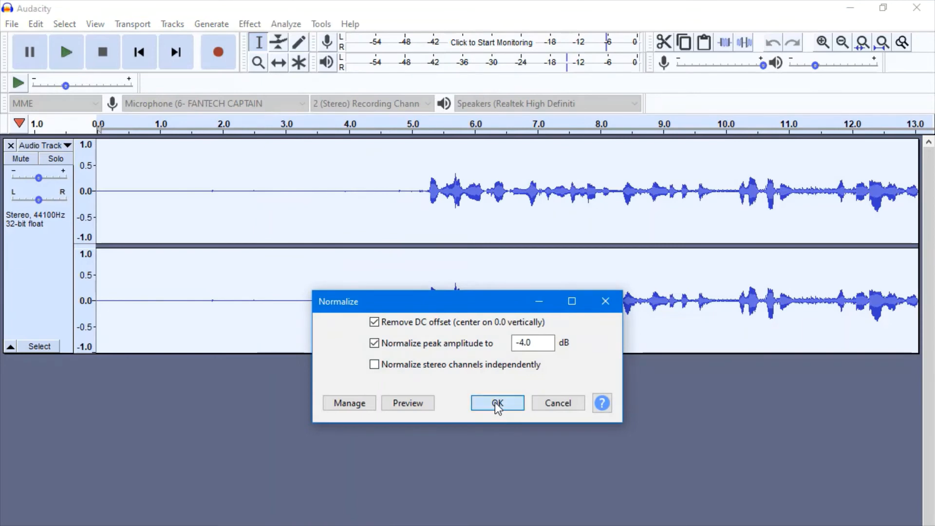
left_click(497, 403)
- Apply Bass and Treble with bass 26.0 dB, treble 26.0 dB and output volume -5.0 dB, and get the dialog out of the way
left_click(251, 25)
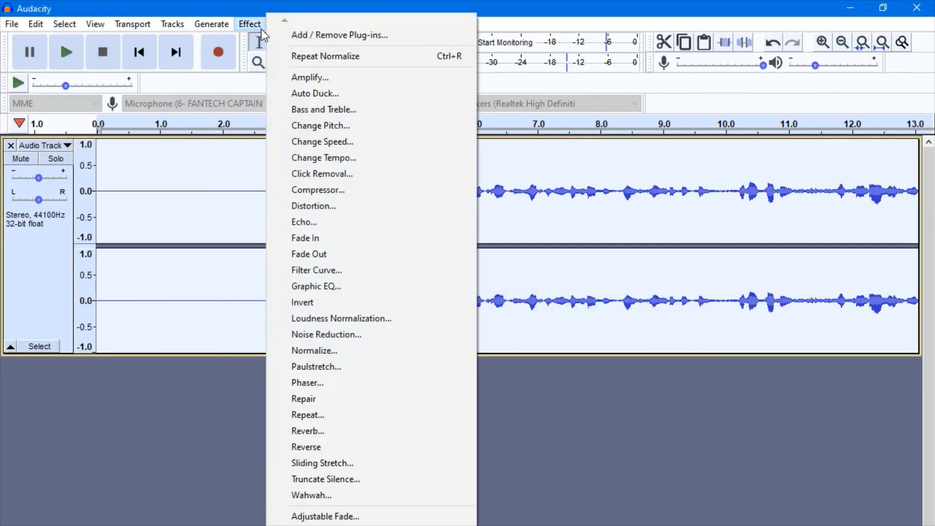
left_click(351, 112)
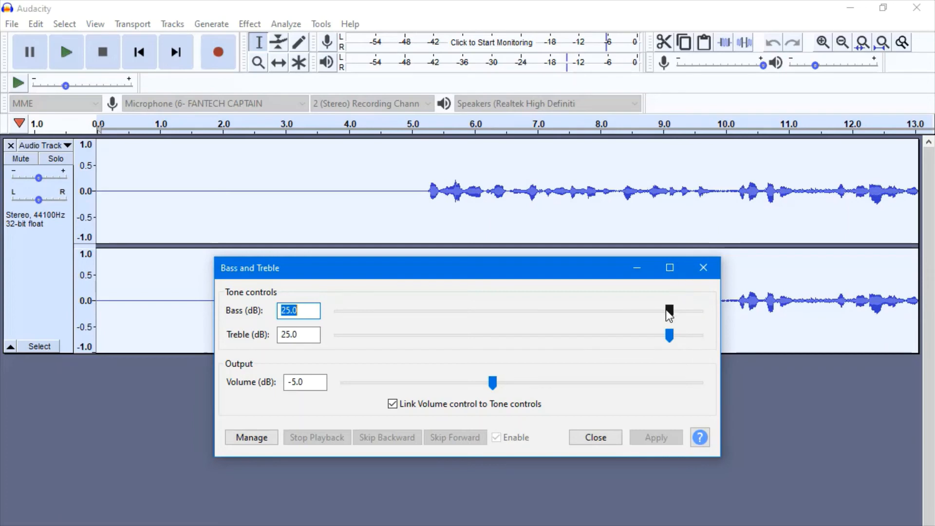
left_click_drag(669, 314, 639, 316)
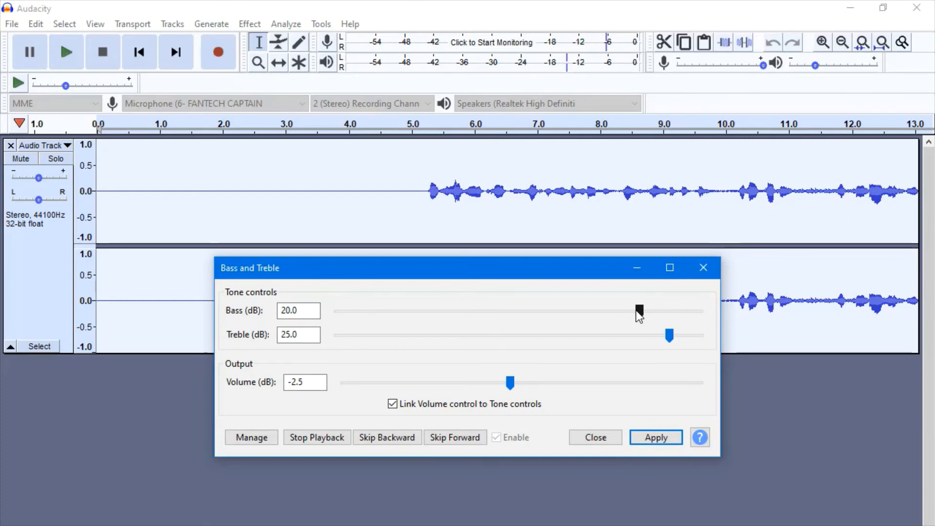
left_click_drag(643, 311, 676, 336)
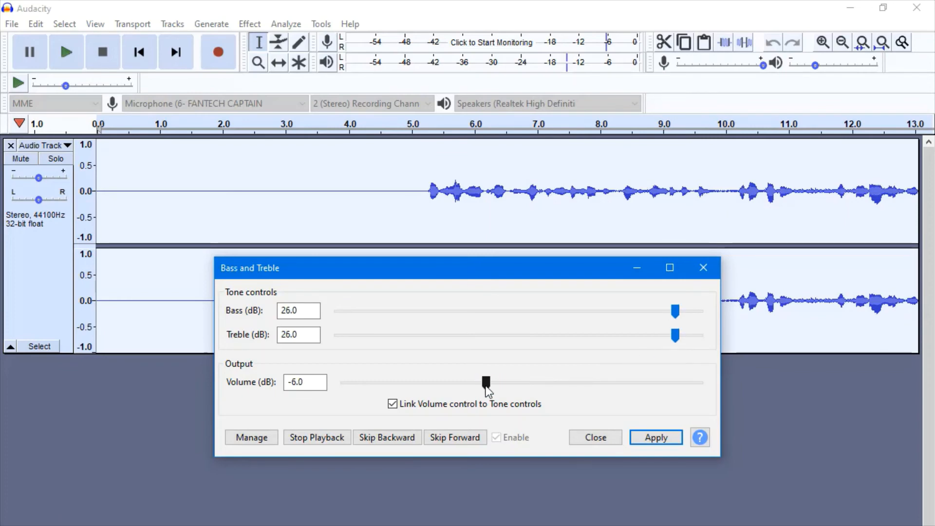
left_click_drag(485, 384, 491, 386)
left_click(651, 437)
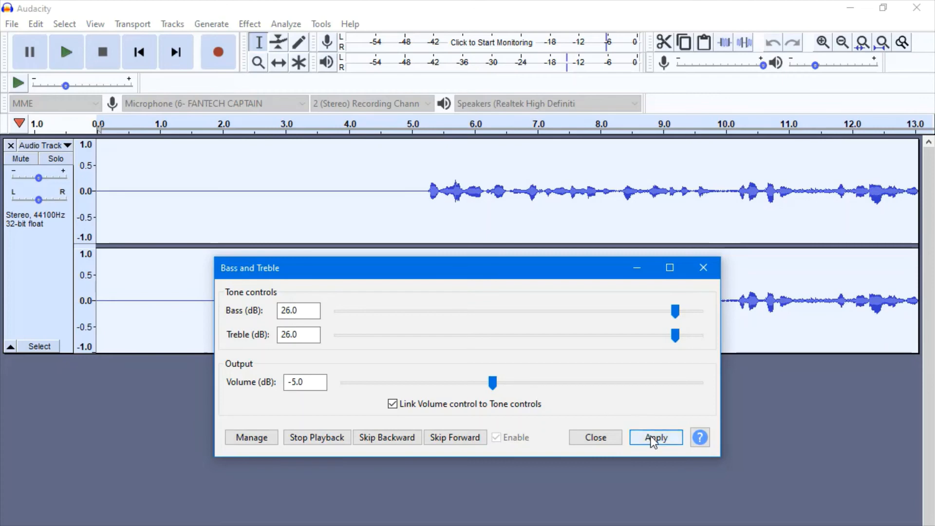
left_click(641, 269)
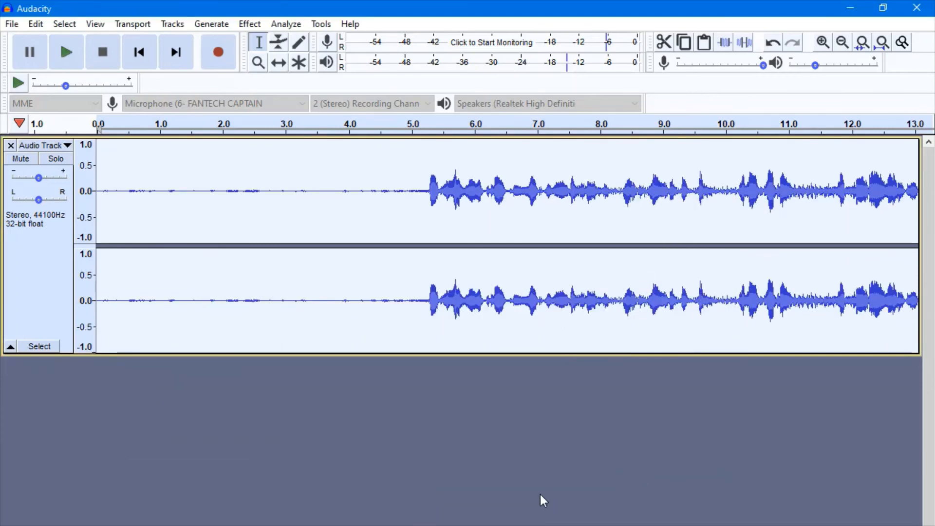
- Inspect the processed waveform, comparing the quiet lead-in with the speech from about 5.2 to 8.4 seconds, and check the available effects
left_click(484, 473)
left_click(481, 194)
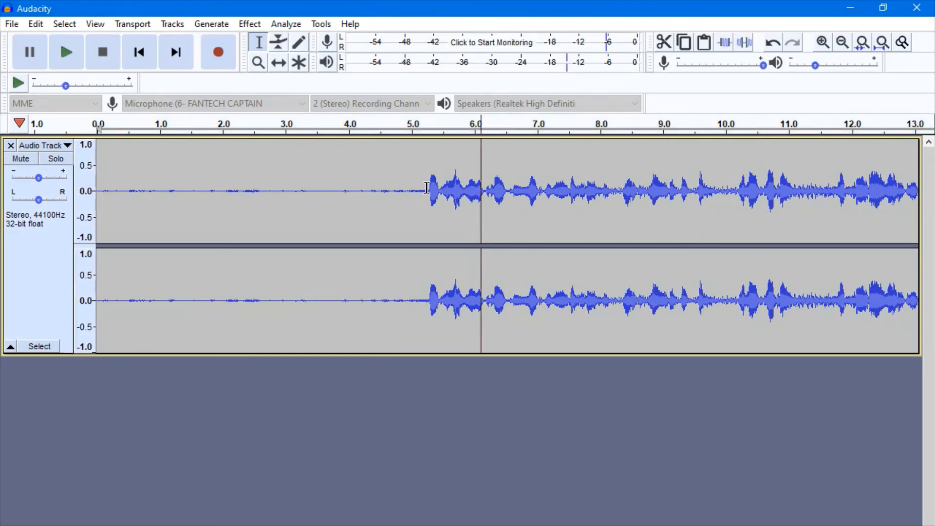
left_click_drag(428, 192, 624, 234)
left_click(545, 415)
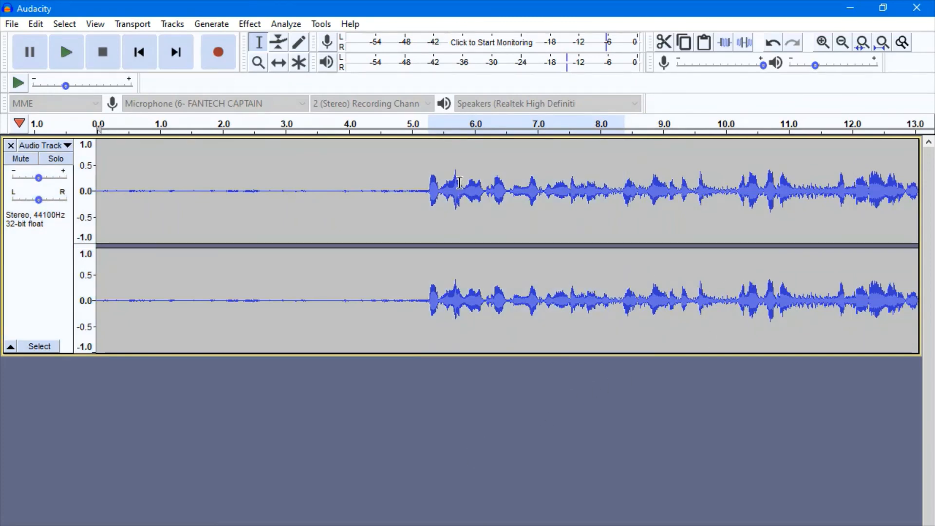
left_click(424, 200)
left_click(385, 190)
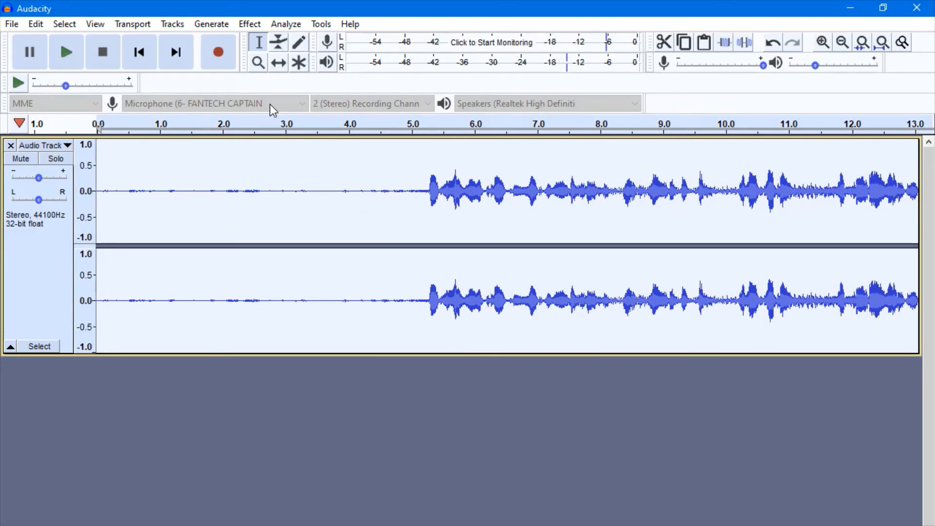
left_click(243, 23)
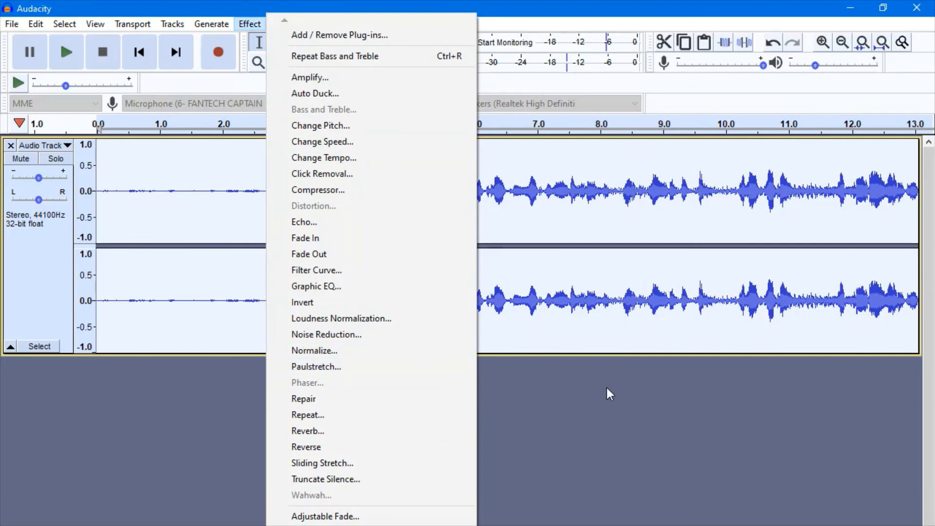
left_click(594, 408)
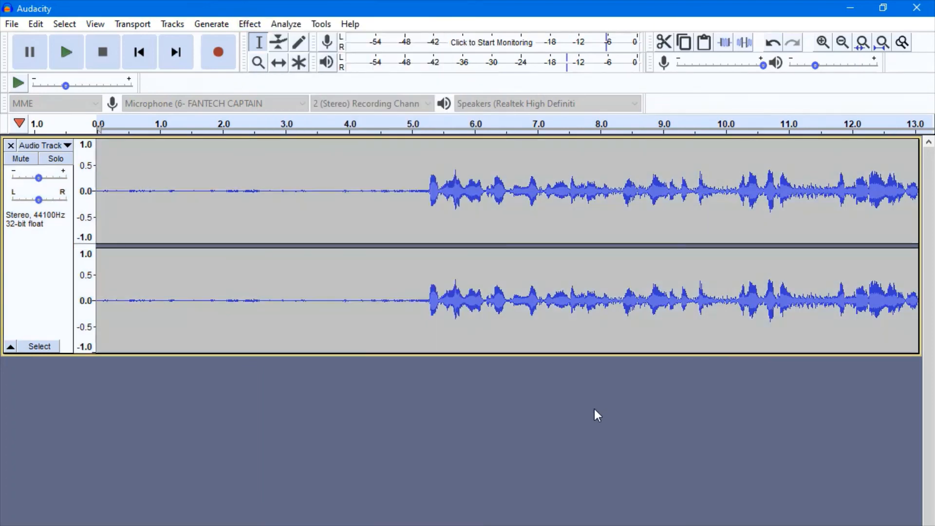
left_click(384, 204)
left_click(400, 214)
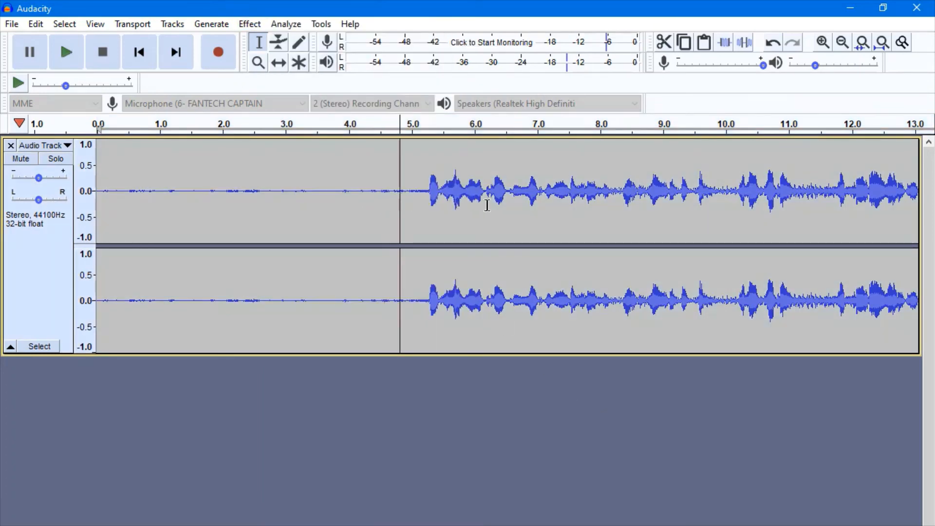